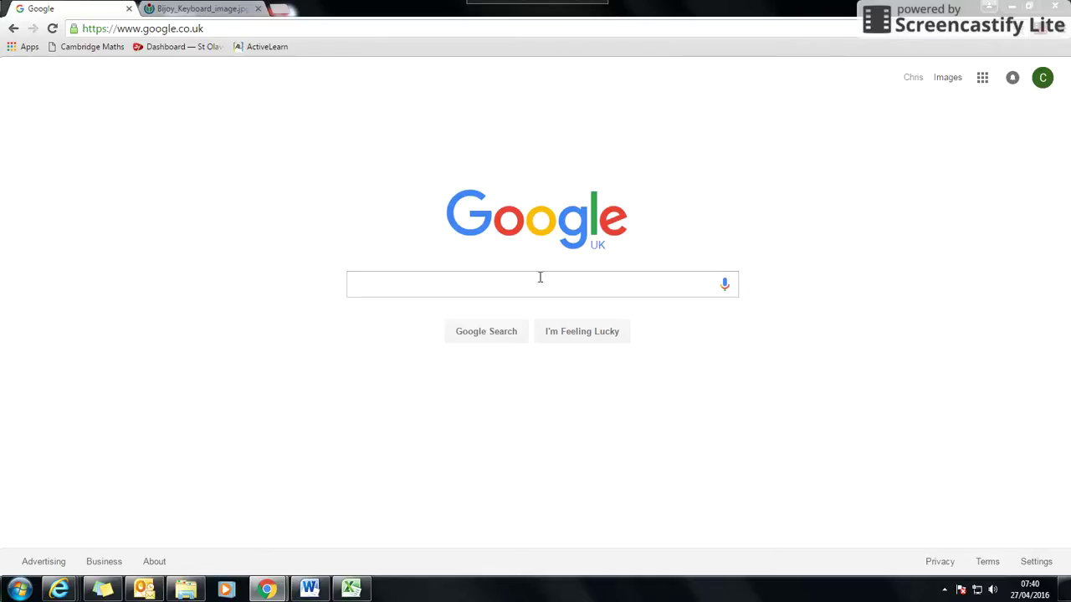
- Show the Bijoy_Keyboard_image.jpg page in Chrome, outline the Print Screen key in red, and clear the outline
click(312, 590)
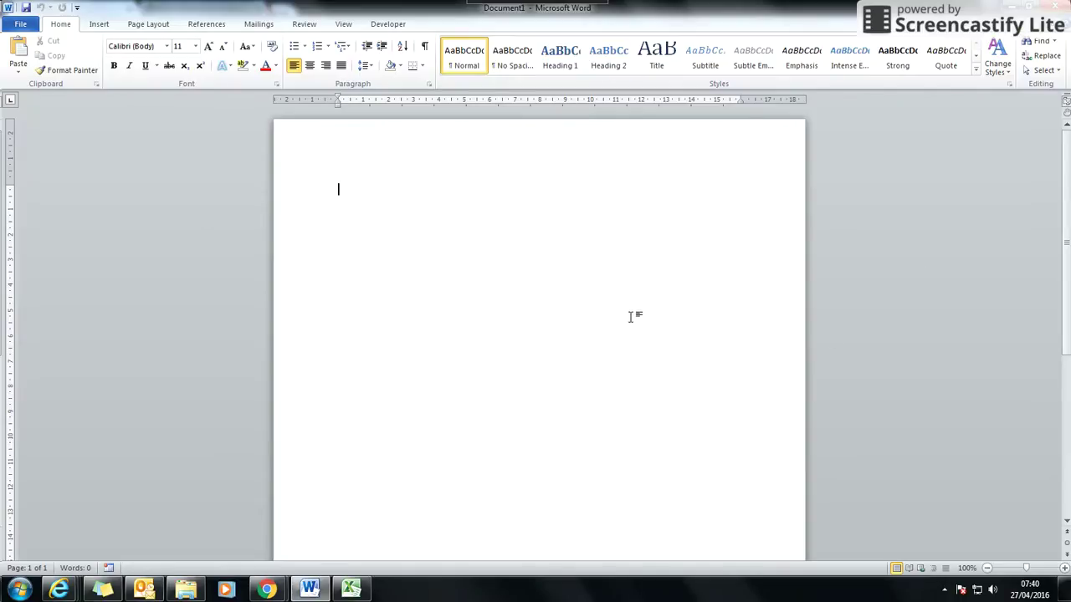
mouse_move(266, 588)
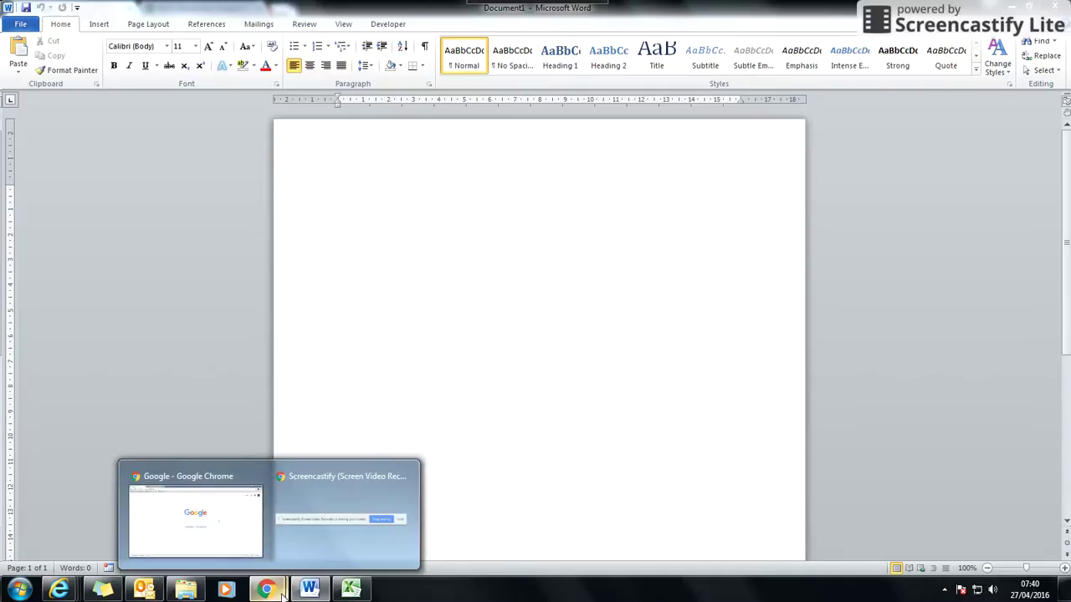
click(234, 534)
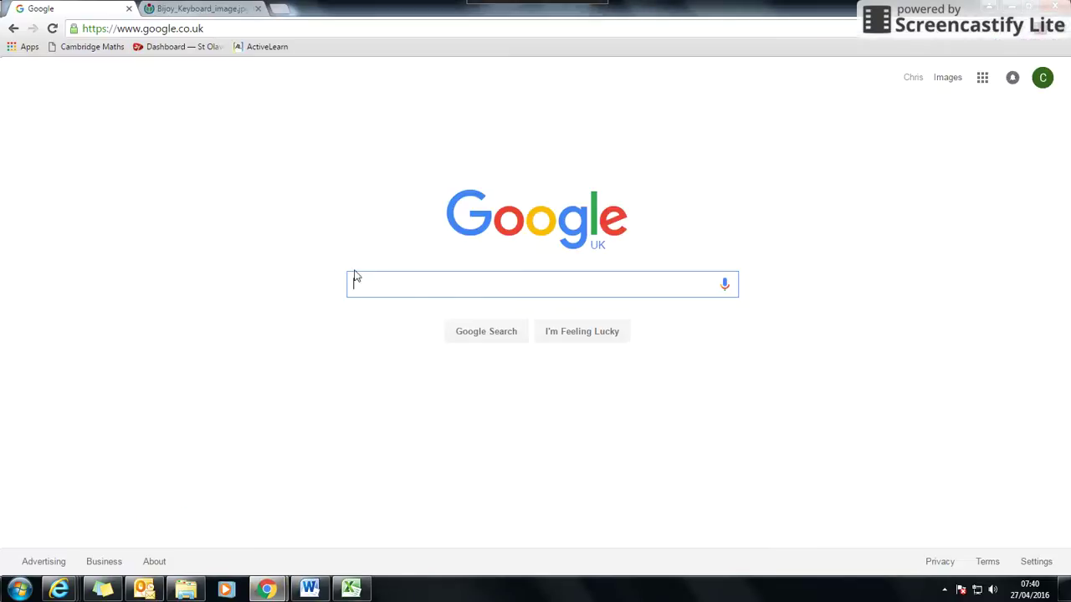
click(232, 8)
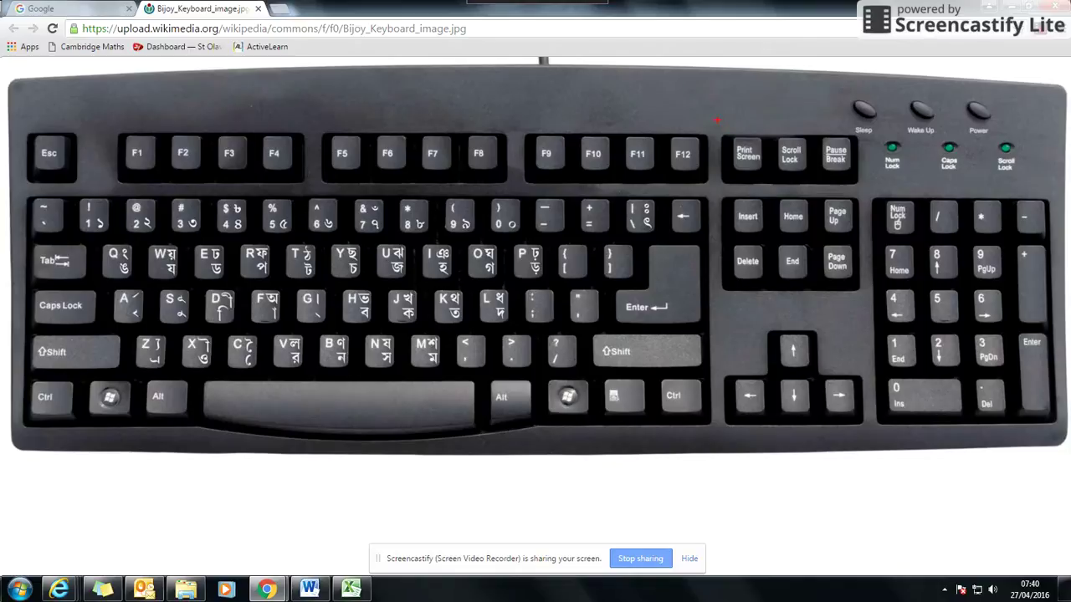
drag(717, 120, 772, 187)
key(Escape)
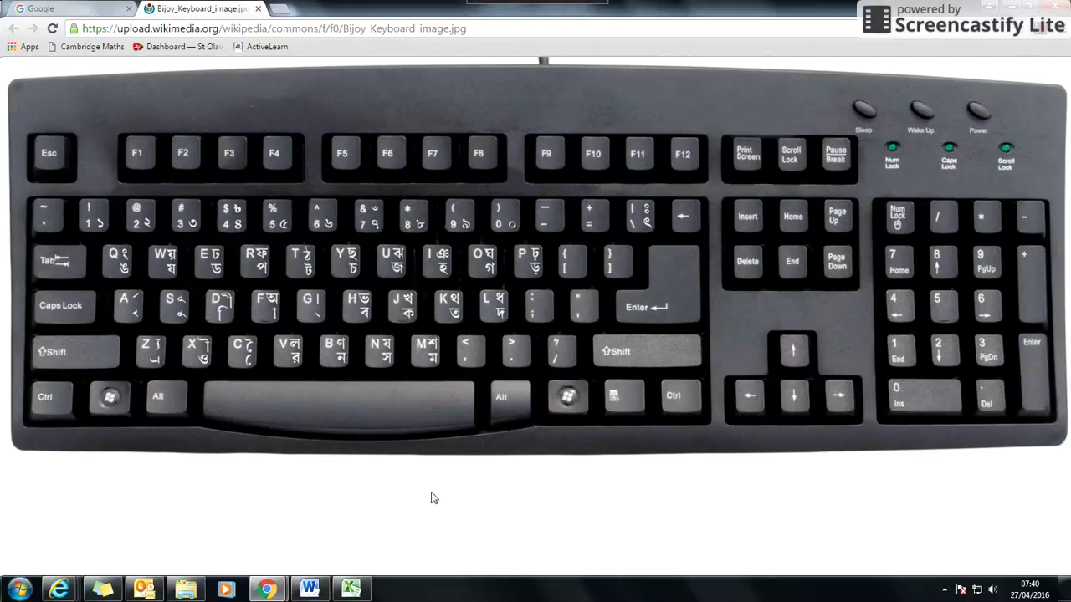
- Switch to Word and paste the full-screen capture of the keyboard image page into the blank document
key(alt+Tab)
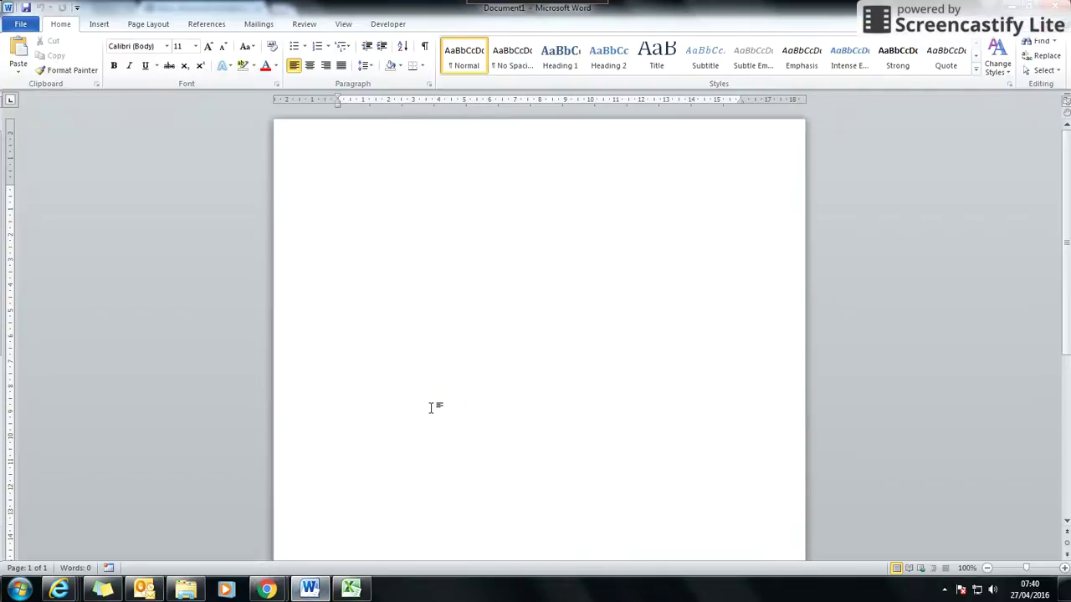
right_click(361, 194)
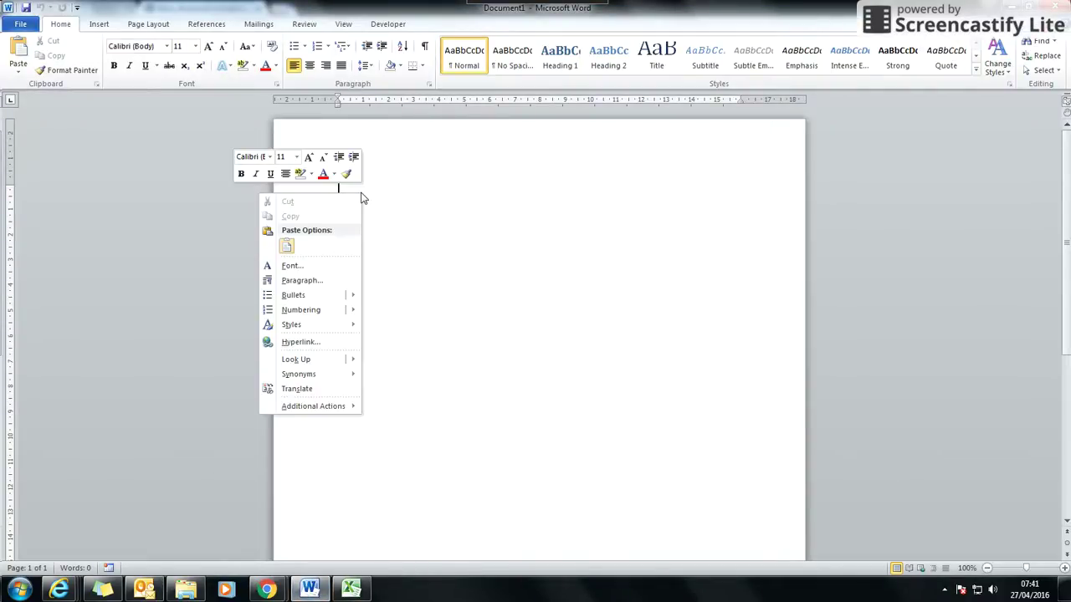
click(286, 246)
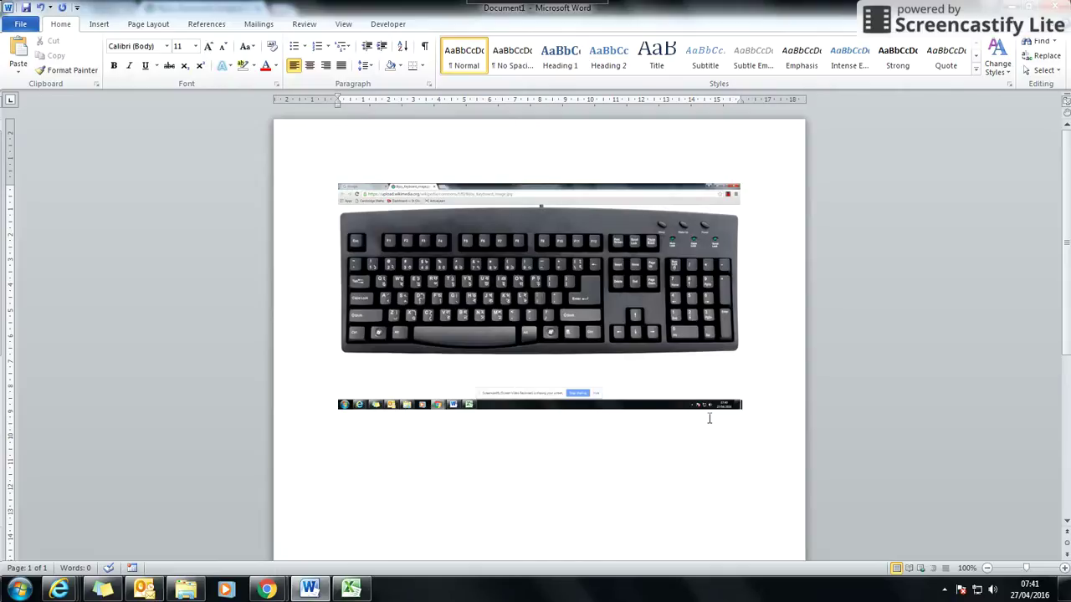
- Bring the Books workbook up over Word for a full-screen capture and paste it below the keyboard screenshot in Word
click(351, 589)
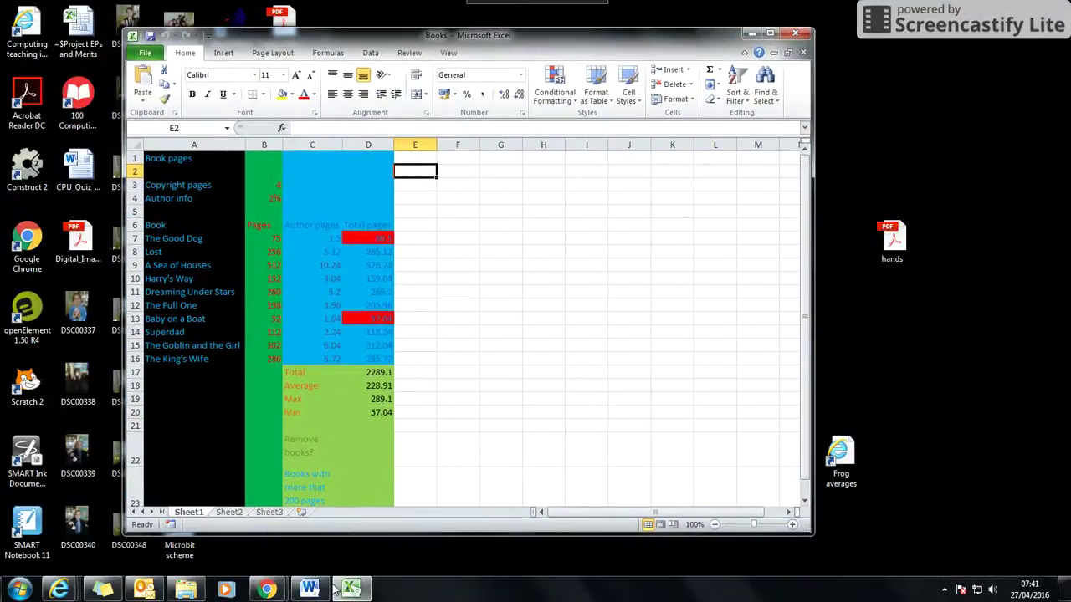
click(311, 589)
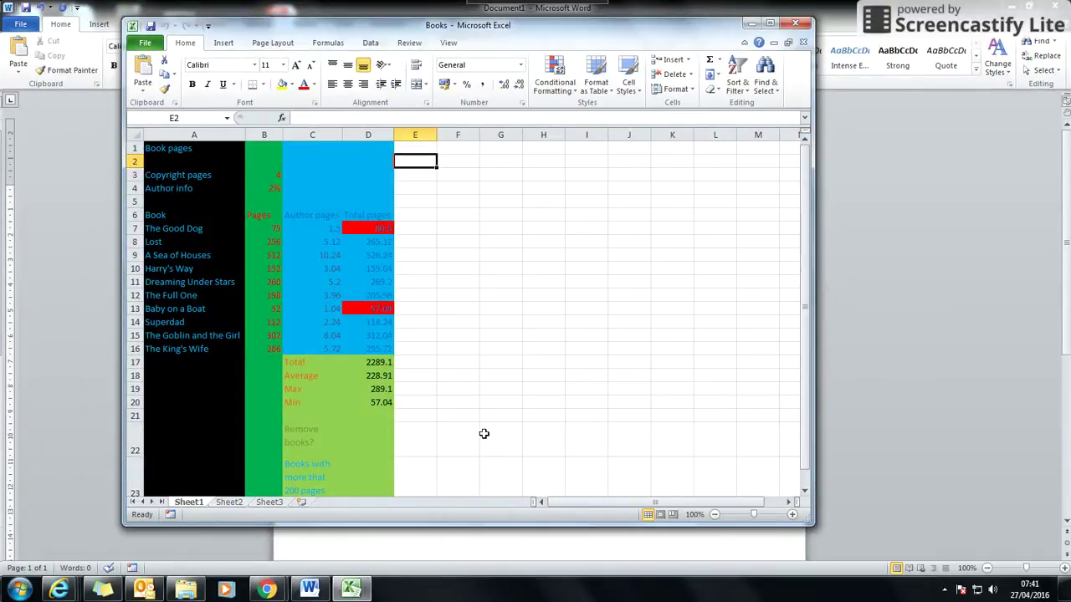
click(849, 427)
right_click(421, 434)
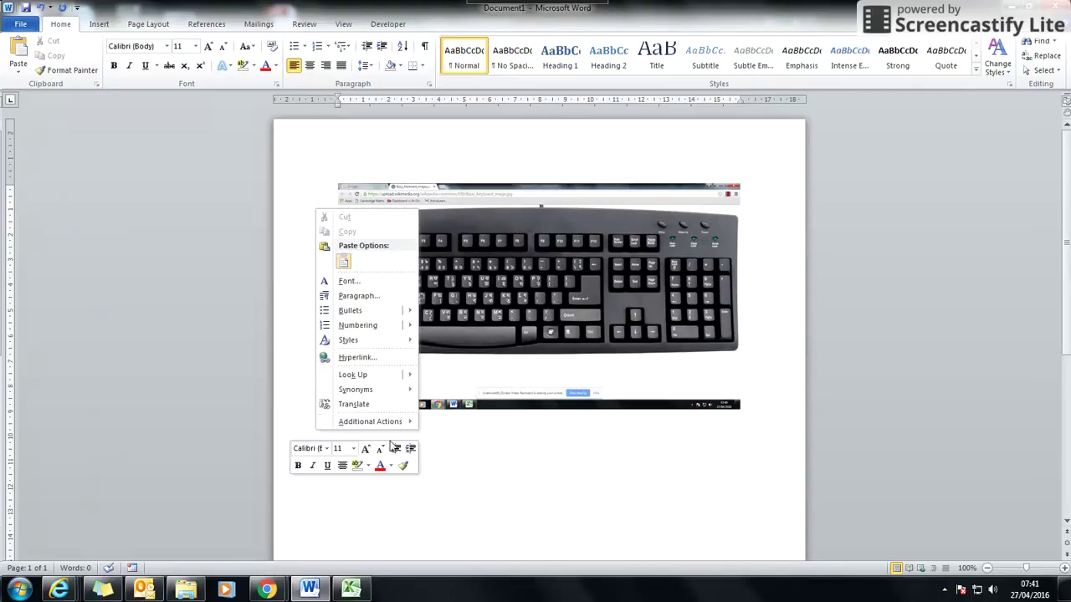
click(343, 265)
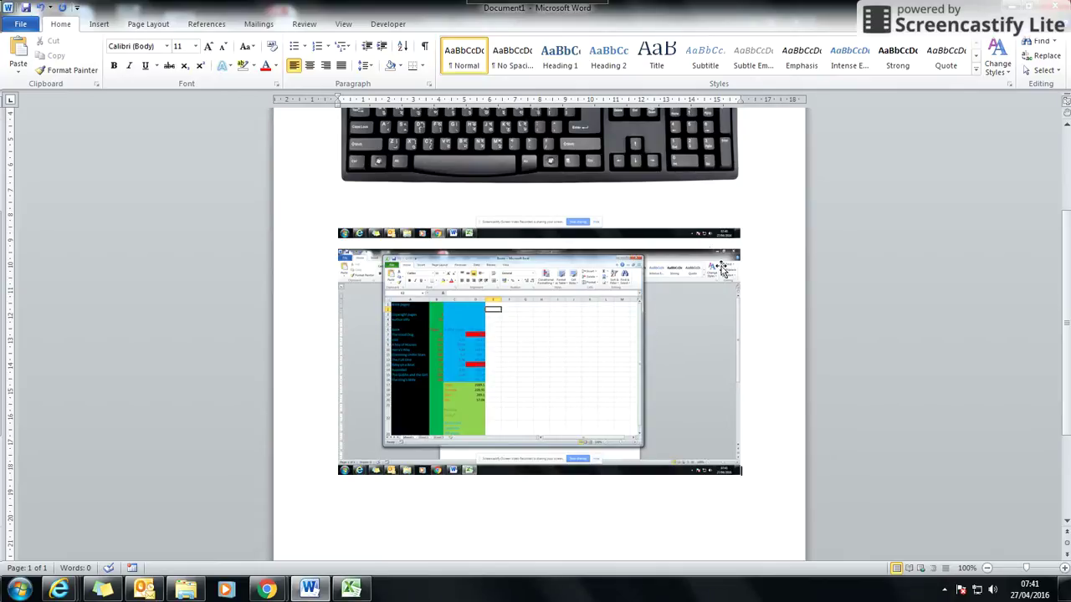
- Crop the pasted Excel screenshot from its upper-right corner to about 8.73 cm high and 12.09 cm wide
click(707, 363)
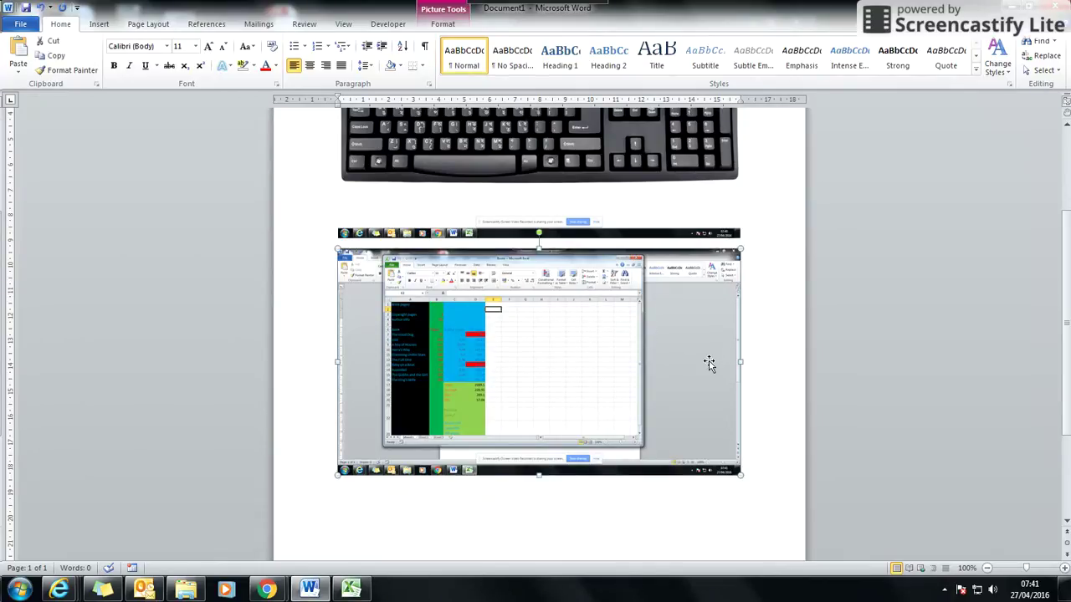
click(443, 23)
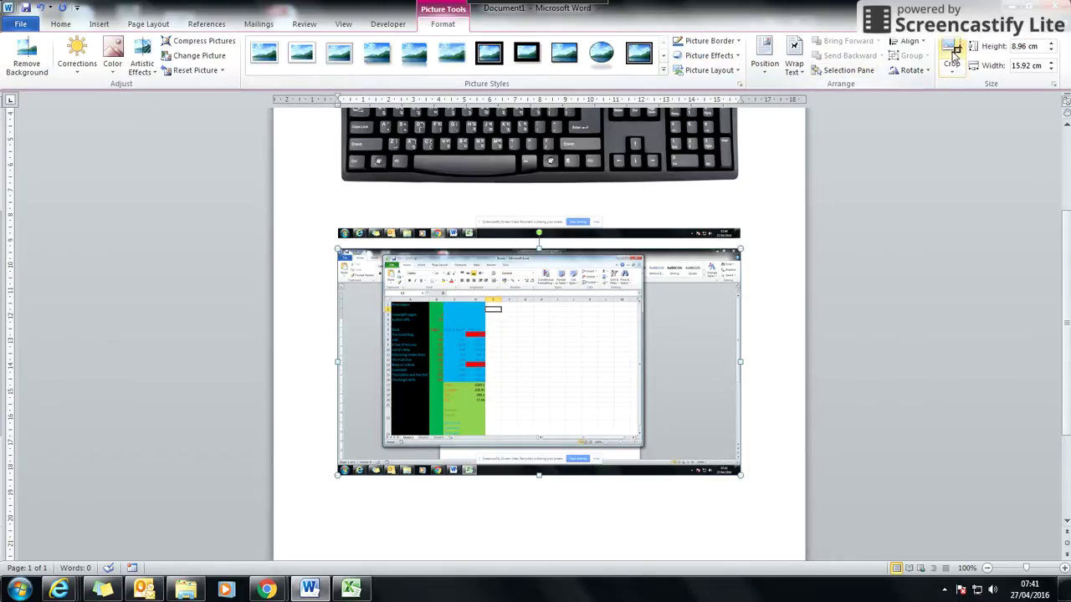
click(952, 54)
drag(733, 249, 640, 254)
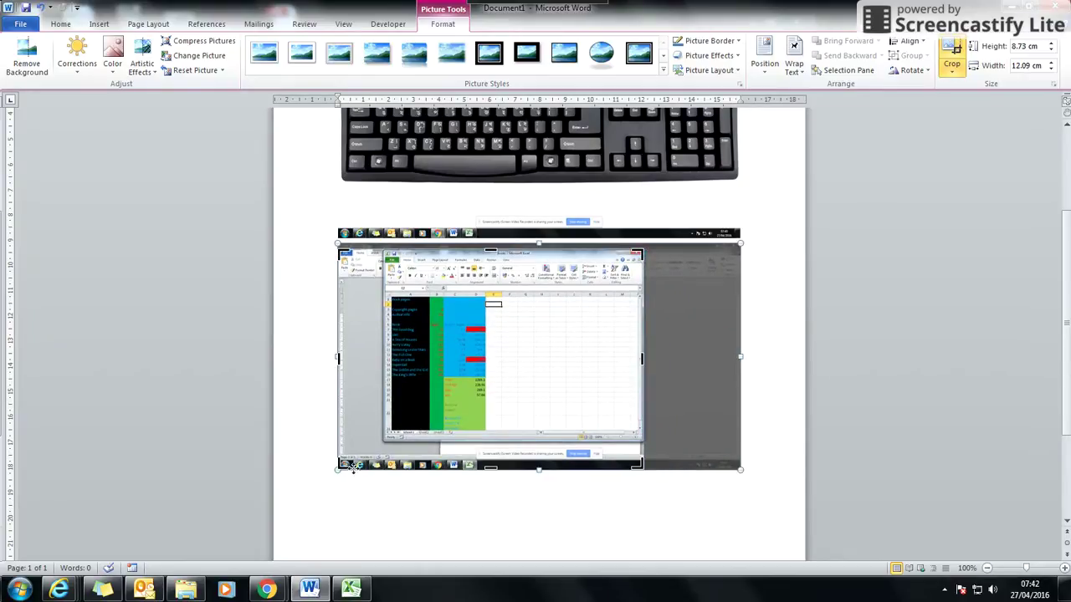
click(486, 513)
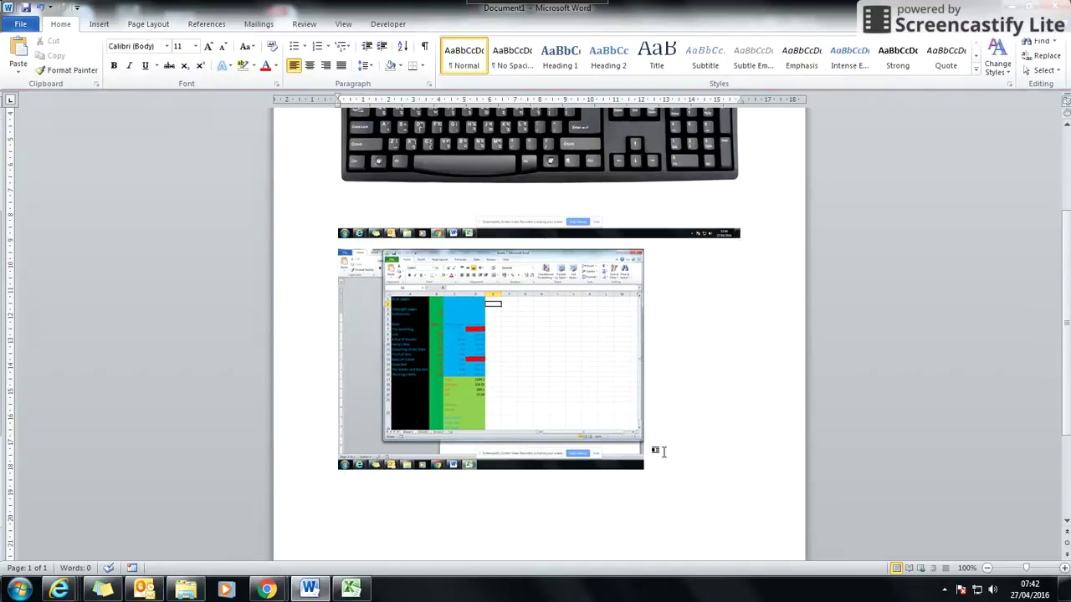
key(Return)
- Return to the keyboard image in Chrome, outline the Alt and Print Screen keys in red, and clear the outlines
mouse_move(266, 590)
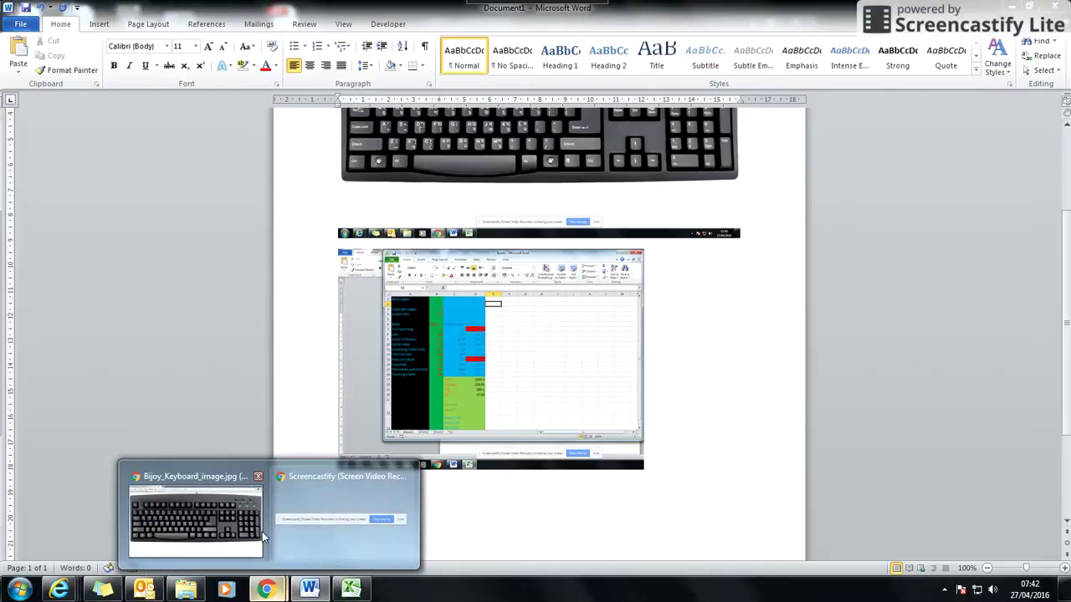
click(262, 531)
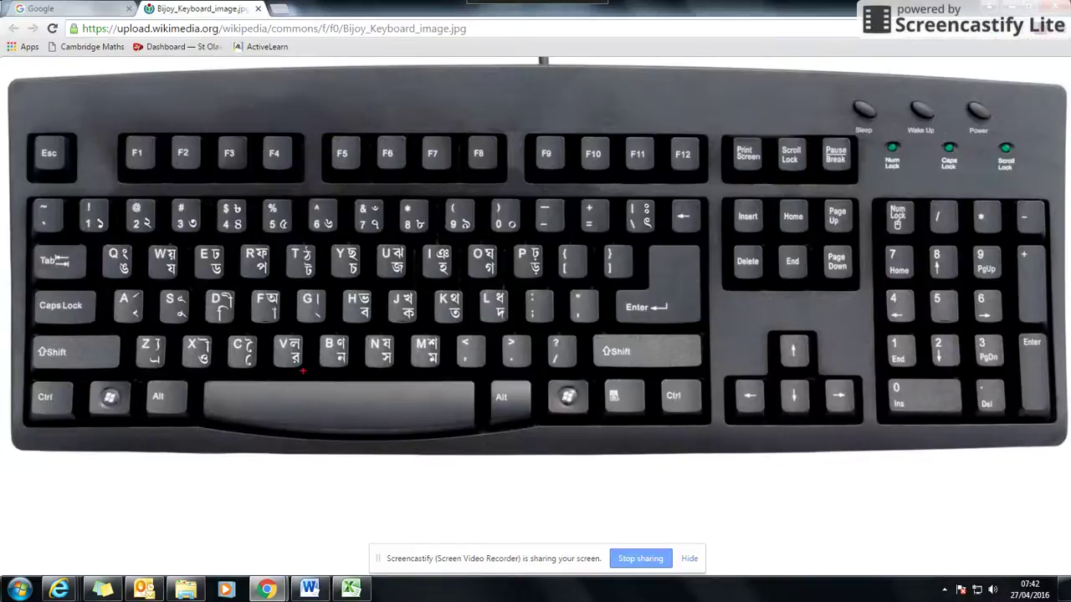
drag(140, 372, 195, 420)
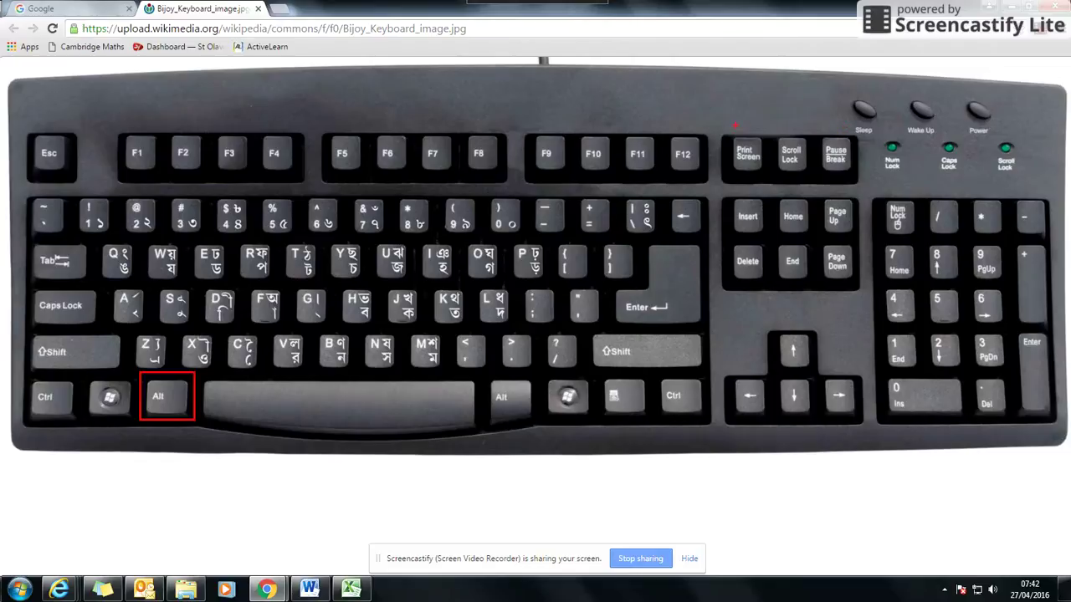
drag(720, 128, 771, 180)
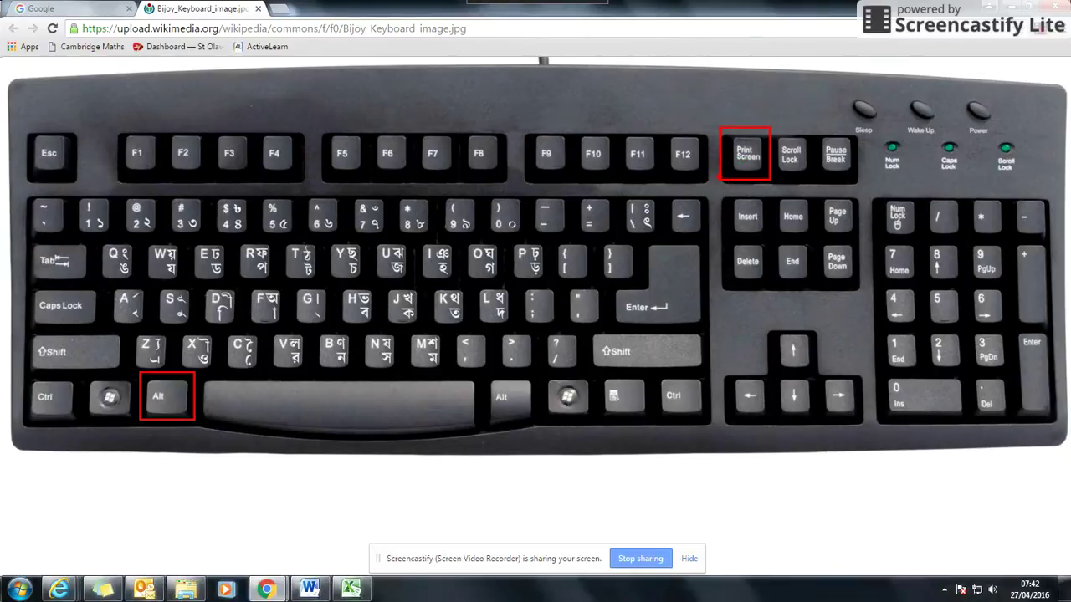
key(Escape)
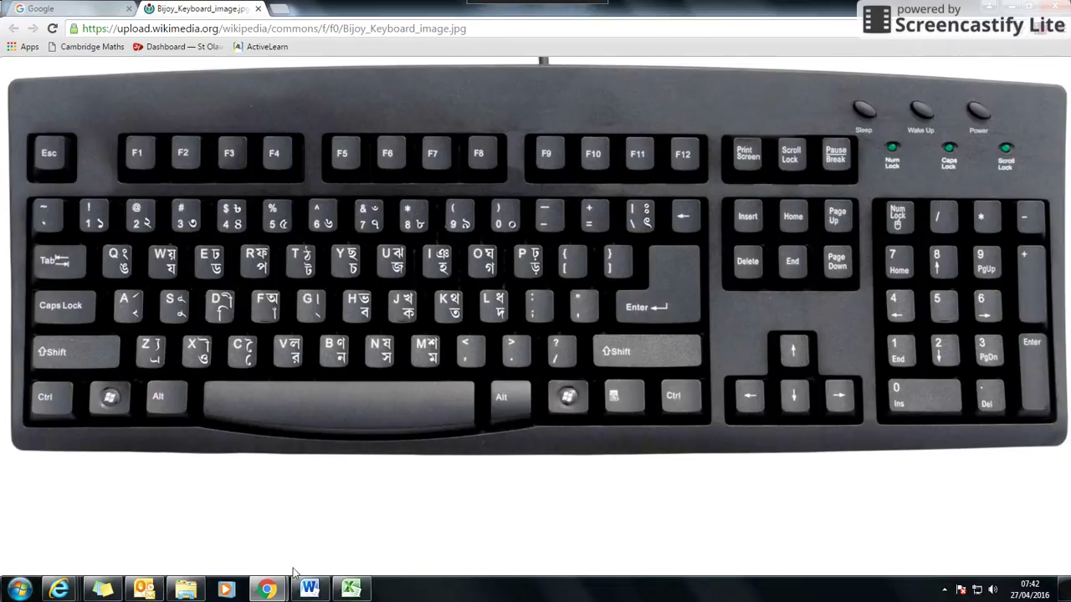
- Bring up the Books workbook over Chrome for a full-screen capture, and delete both existing screenshots from the Word document
click(351, 589)
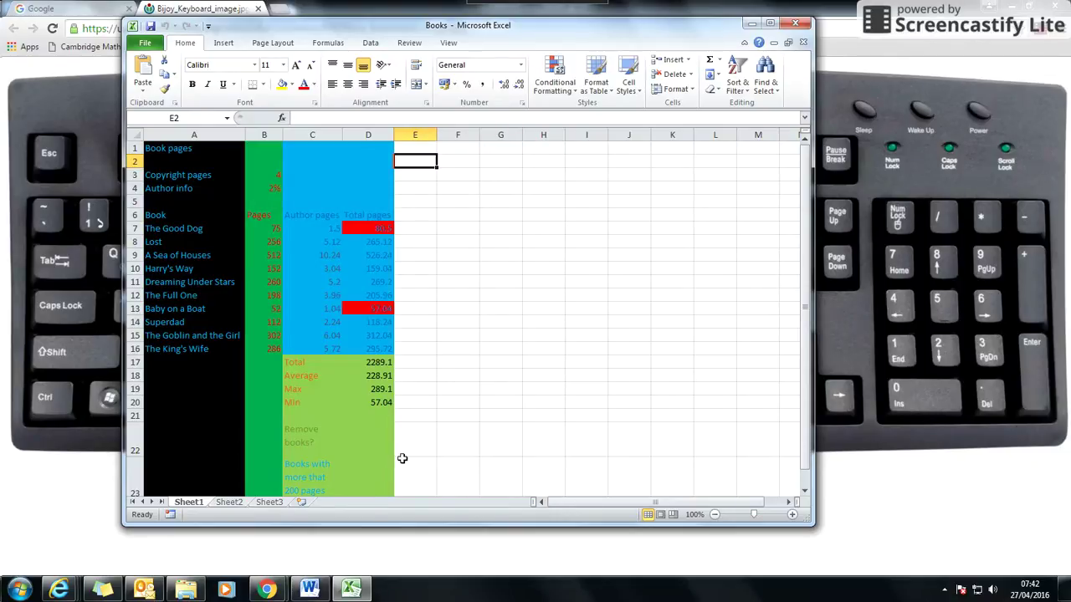
click(309, 590)
key(Delete)
click(497, 198)
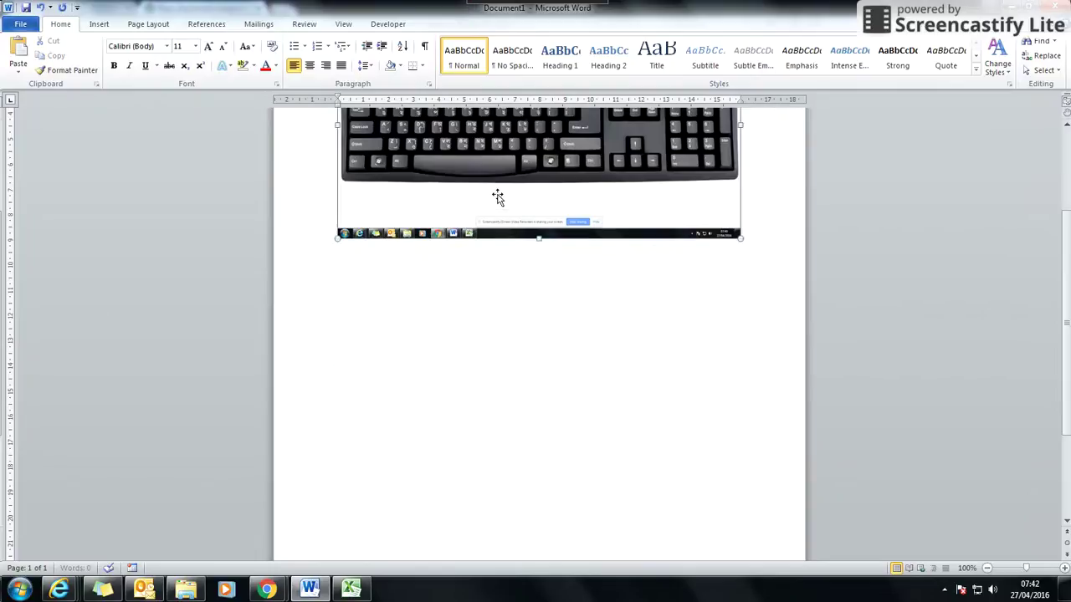
key(Delete)
- Paste the new full-screen capture into the emptied Word document and place the cursor below the picture
right_click(491, 196)
click(417, 247)
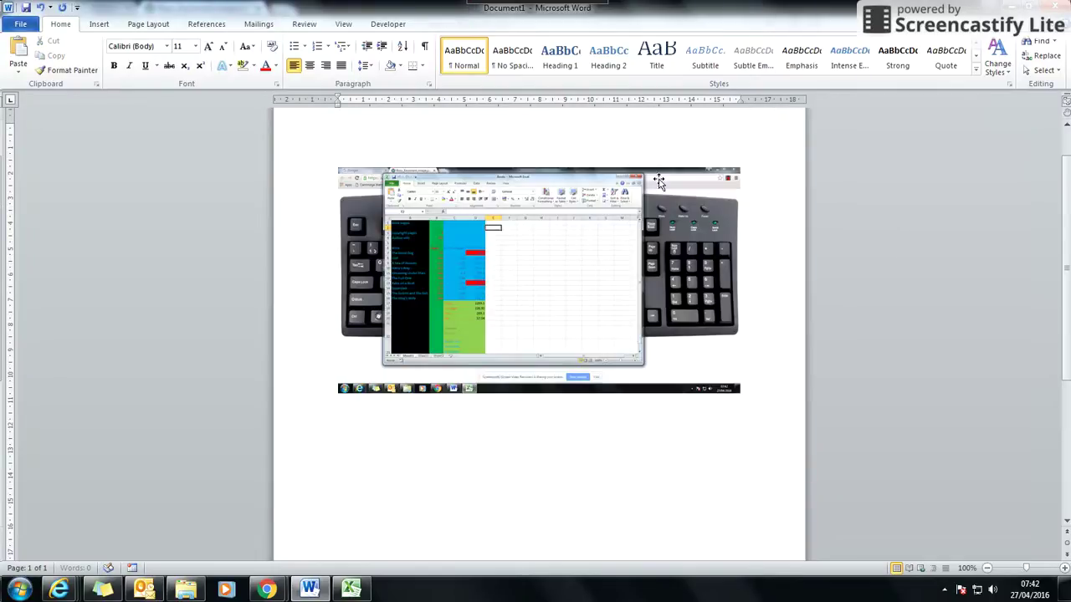
click(396, 276)
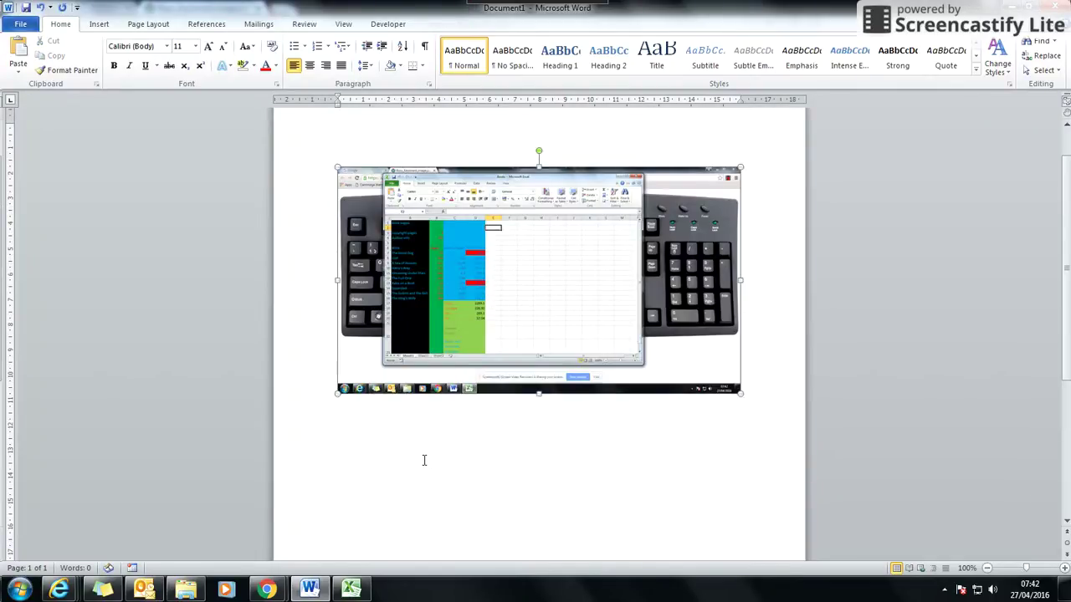
click(764, 377)
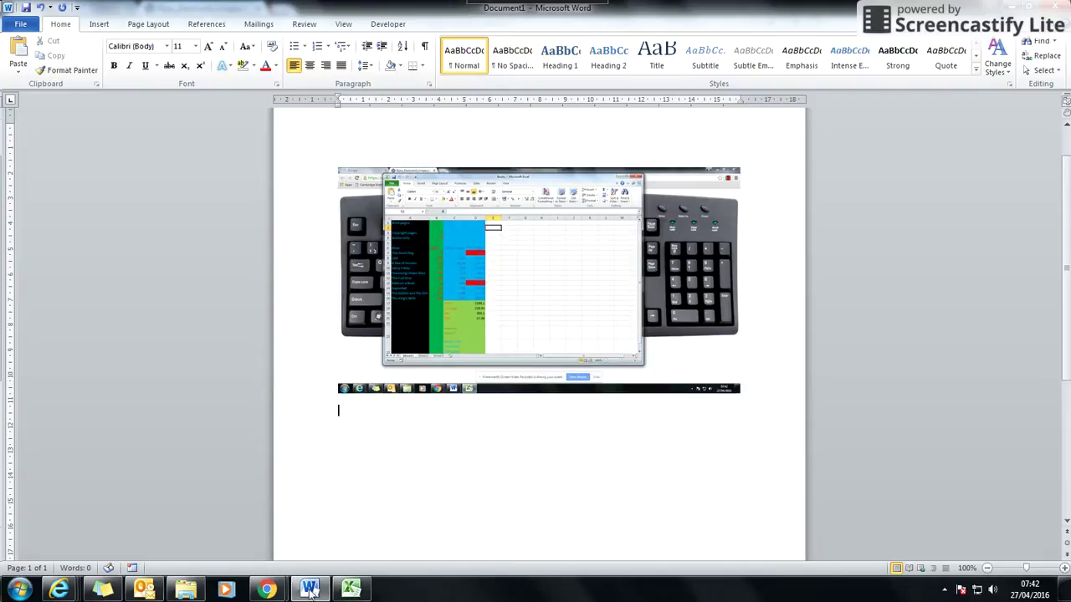
- Capture only the Books workbook window in Excel and paste it below the full-screen screenshot in Word
click(351, 590)
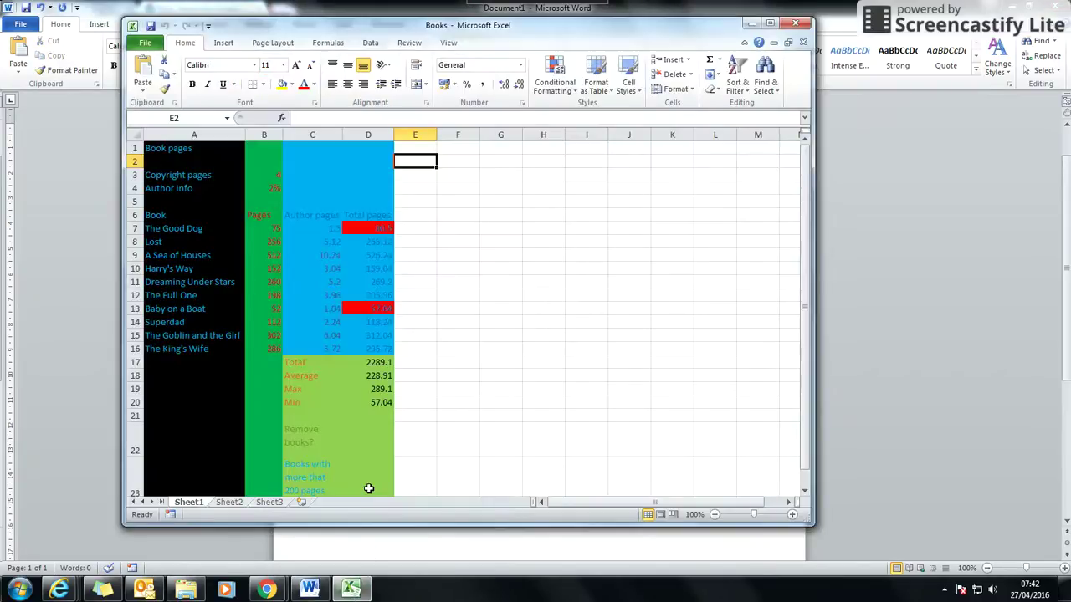
key(alt)
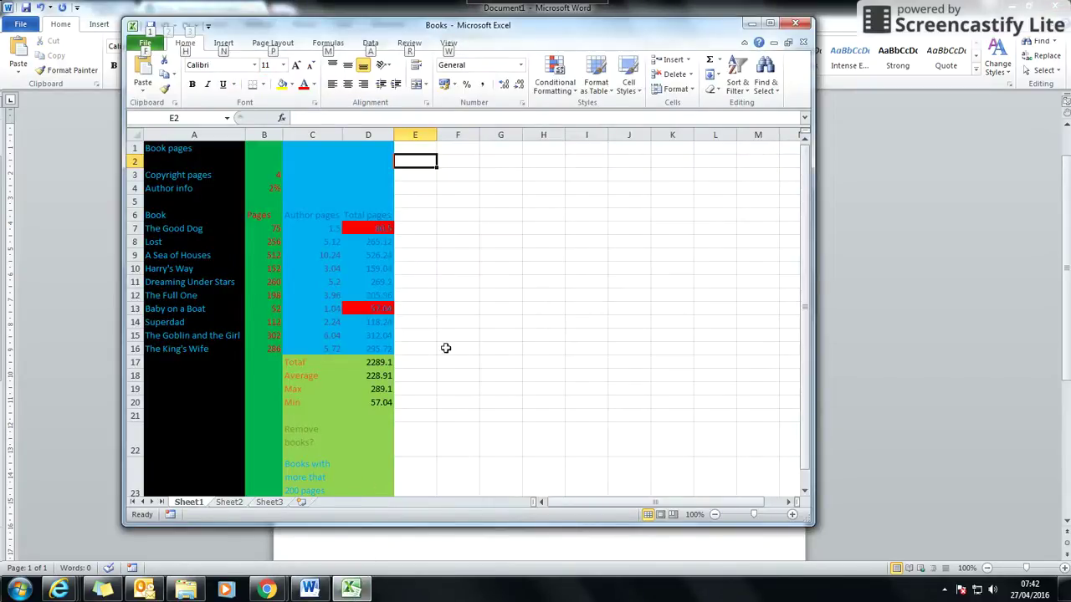
click(717, 7)
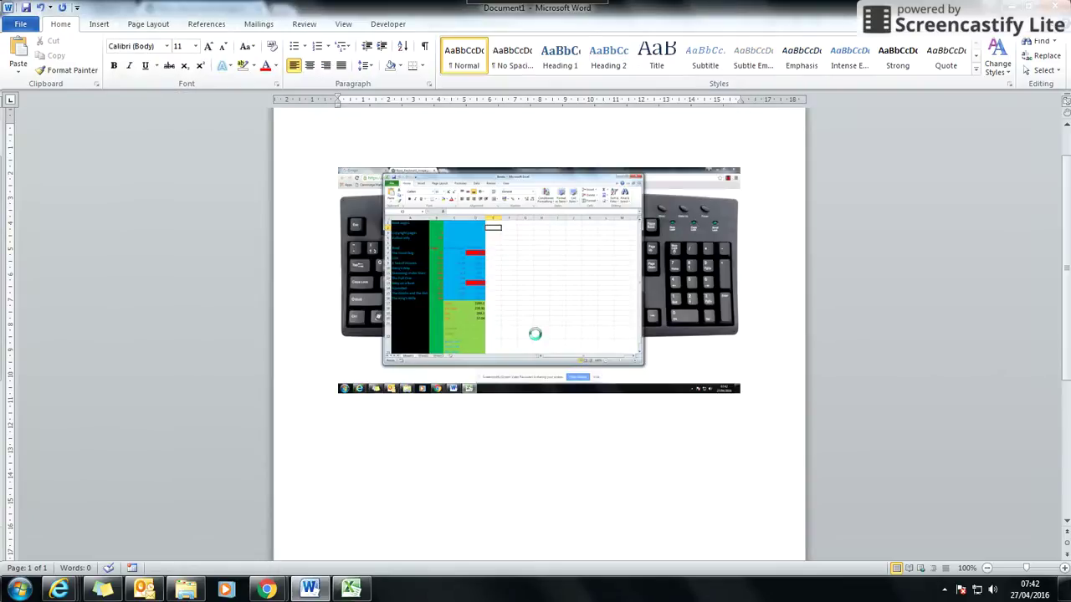
key(ctrl+v)
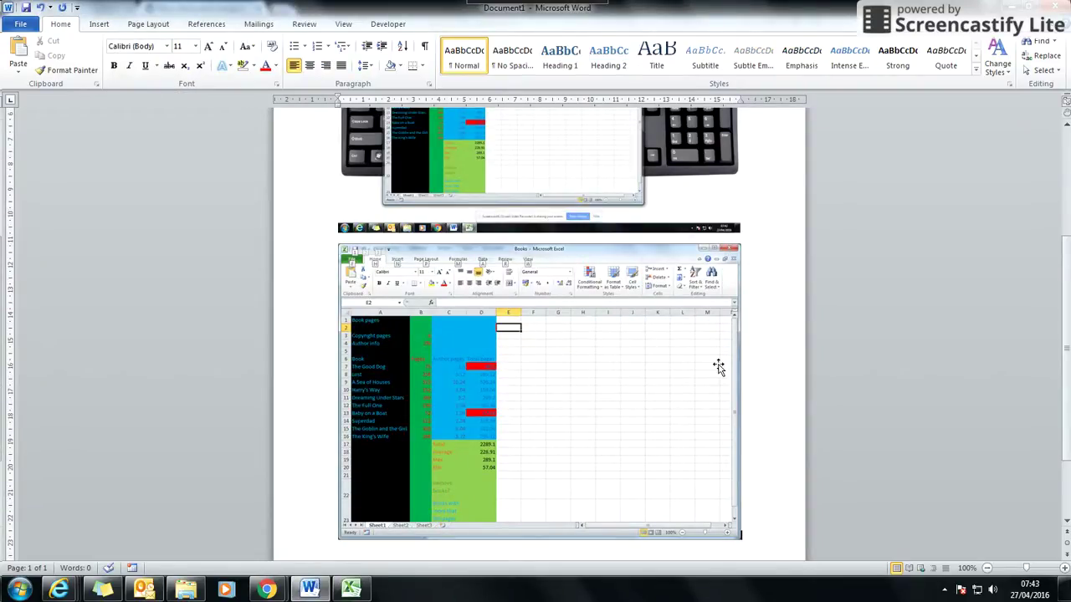
- Delete the full-screen screenshot and add a blank line above the remaining Excel window screenshot
scroll(716, 365, up, 3)
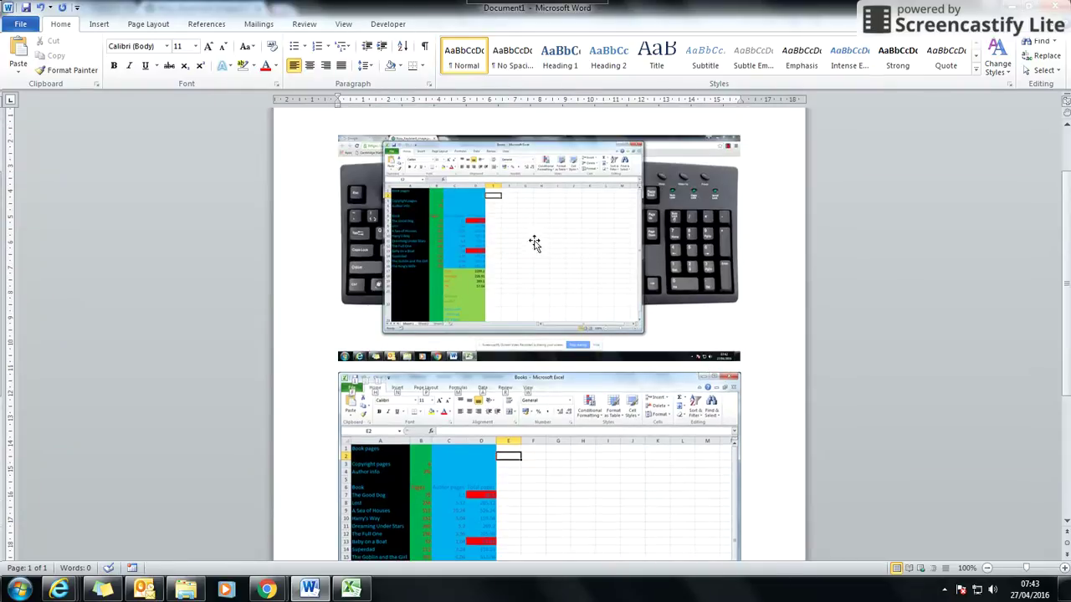
click(556, 261)
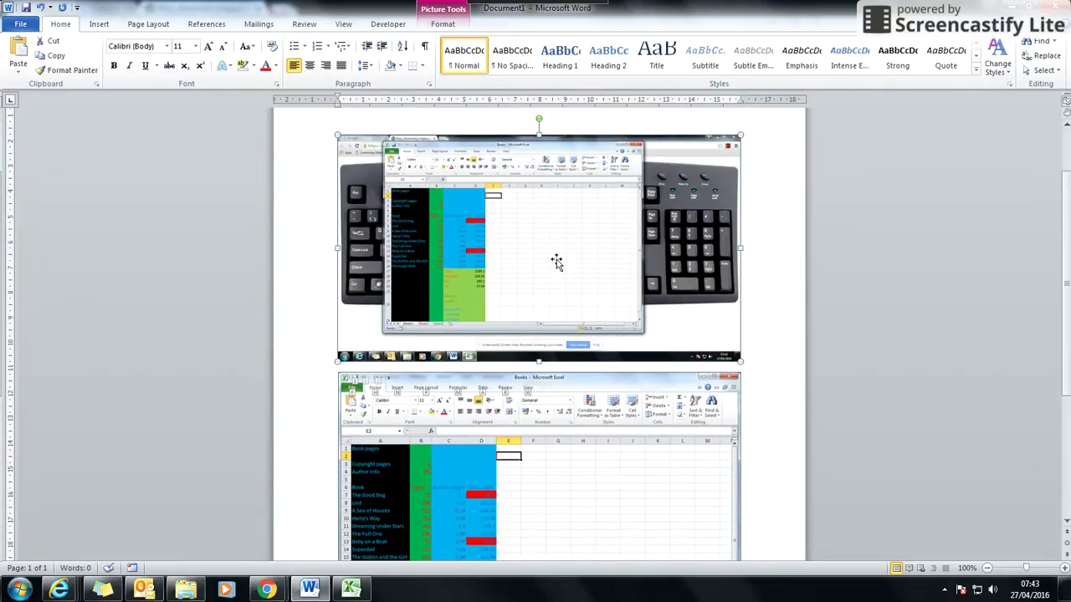
key(Delete)
key(Return)
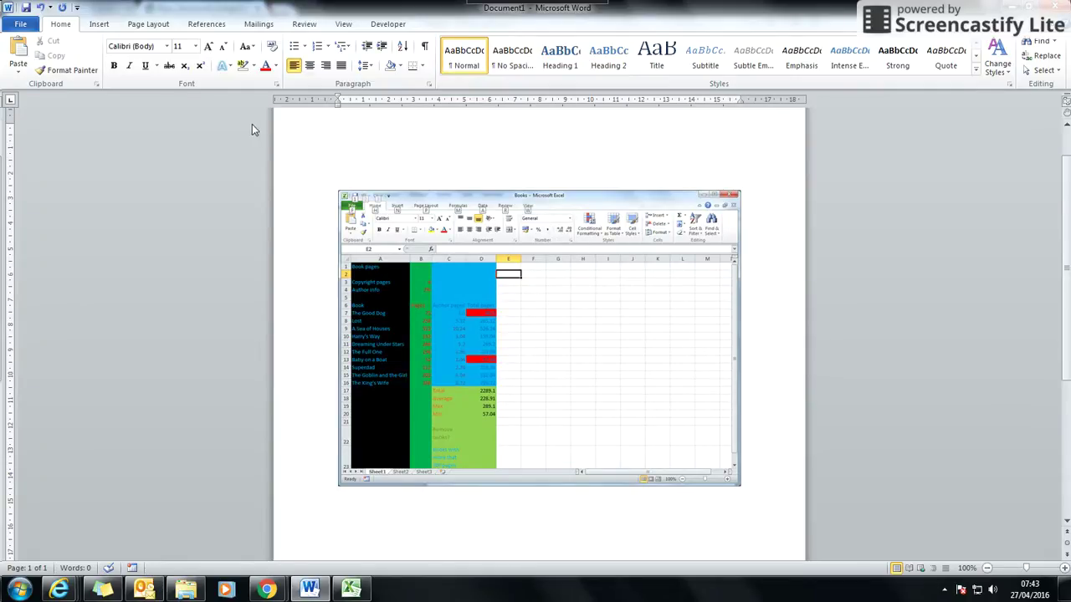
- Draw a diagonal line about 2.83 cm high and 3.41 cm wide from above the screenshot to its Conditional Formatting button
click(102, 25)
click(198, 64)
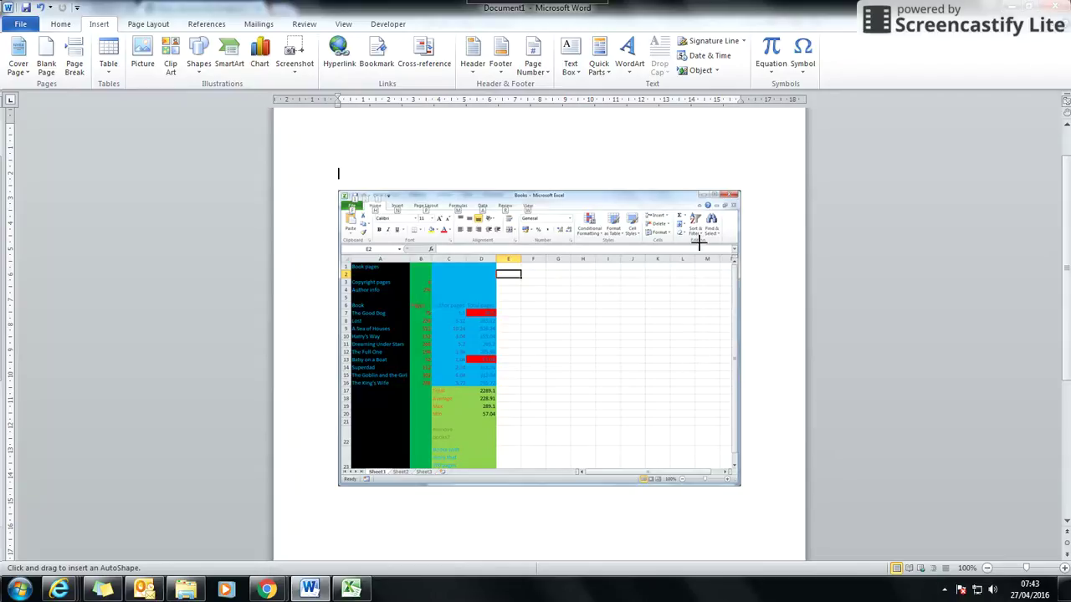
mouse_move(679, 147)
mouse_down()
mouse_move(617, 220)
mouse_move(592, 216)
mouse_up()
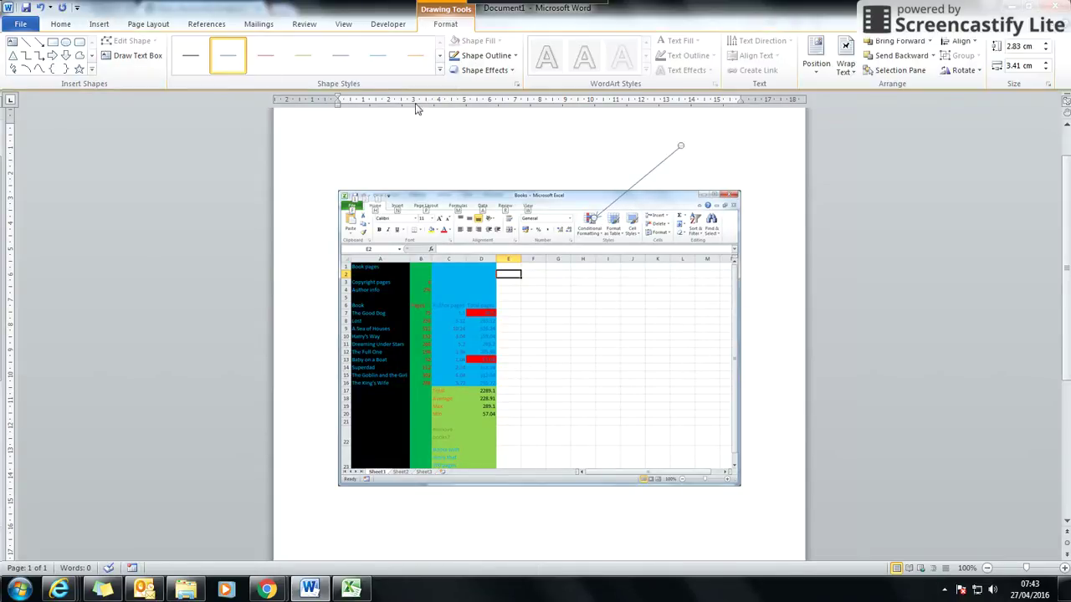
- Format the diagonal arrow pointing at Conditional Formatting with a lighter theme-blue outline and a 3 pt weight
click(480, 57)
click(456, 111)
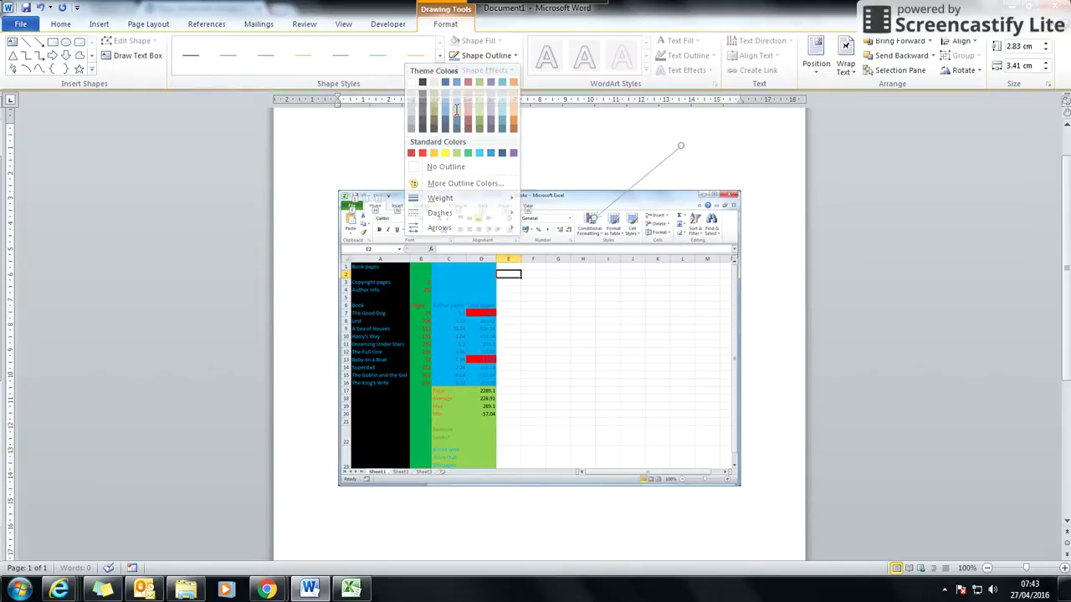
click(478, 55)
mouse_move(497, 220)
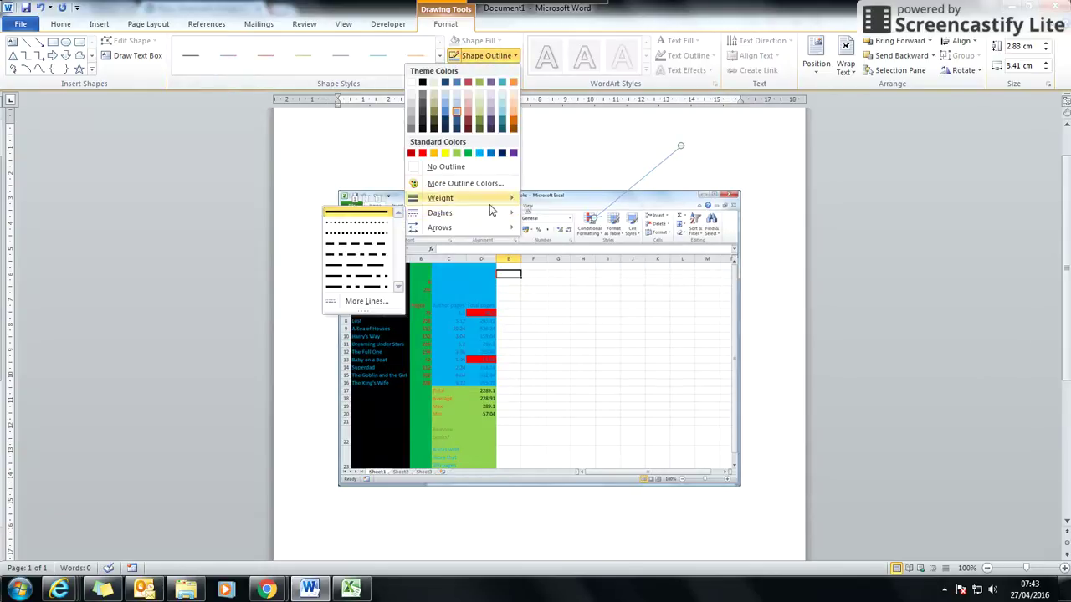
mouse_move(492, 199)
click(348, 289)
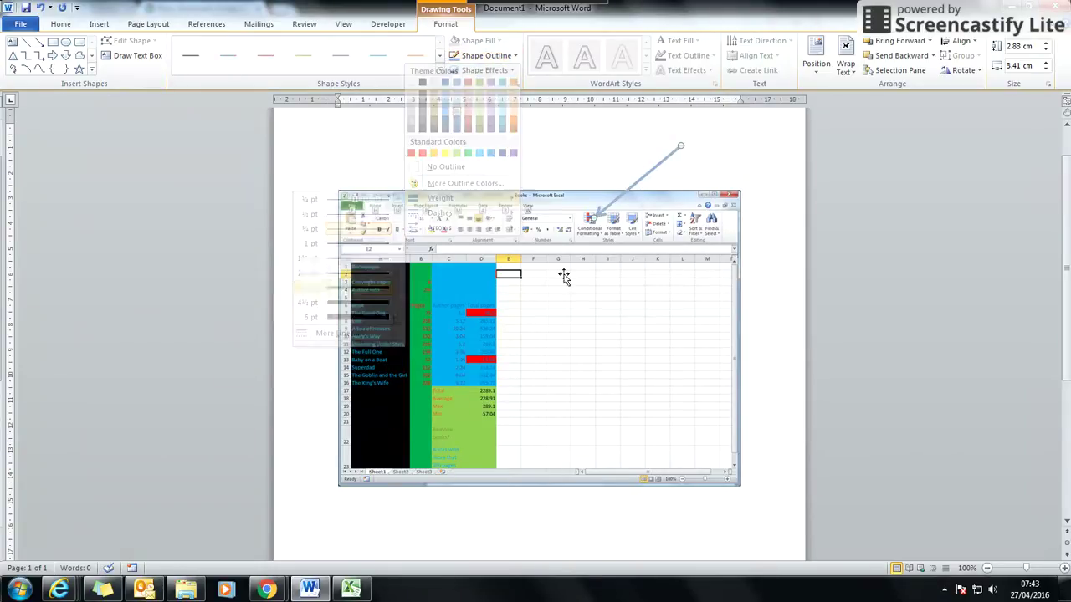
- Shorten the arrow by moving its outer end slightly towards the Excel screenshot, then deselect it
click(711, 155)
click(673, 155)
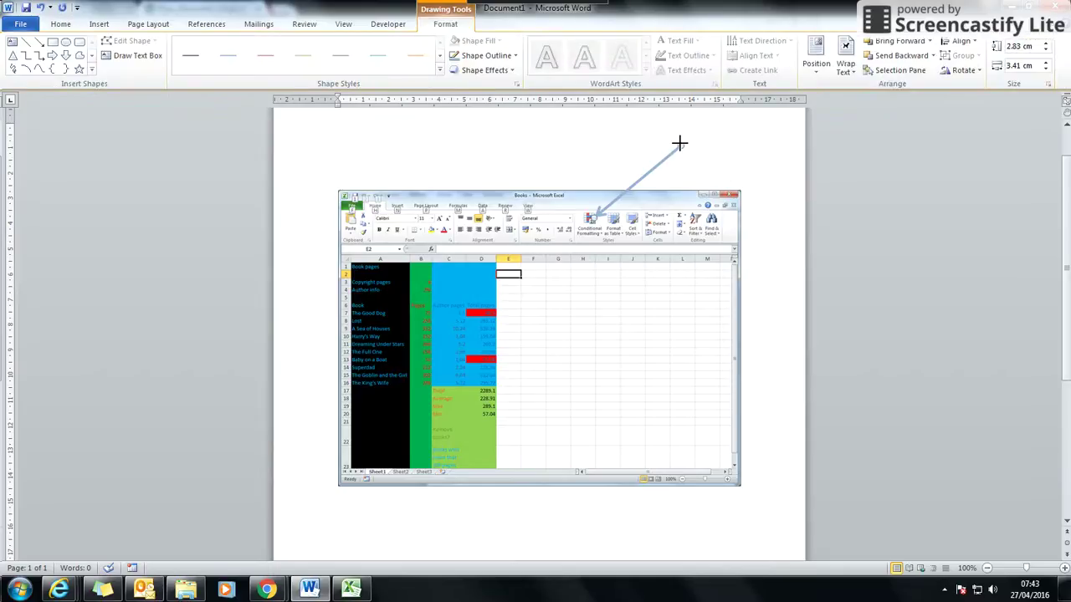
drag(679, 144, 665, 159)
click(708, 153)
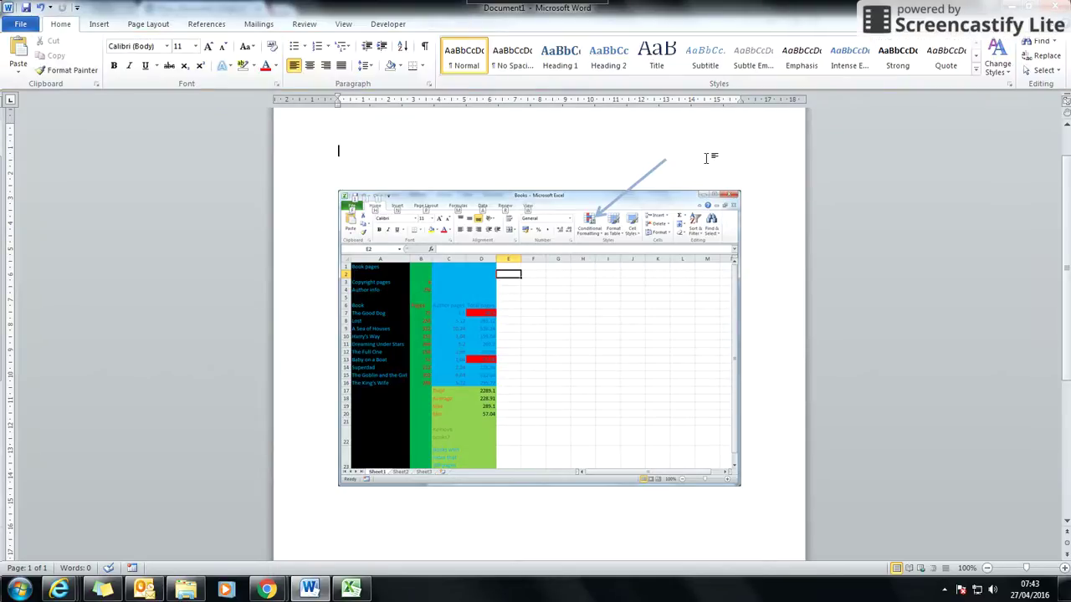
- Draw a rectangle about 0.64 cm high and 1.27 cm wide over the screenshot's fill and font colour buttons
click(103, 25)
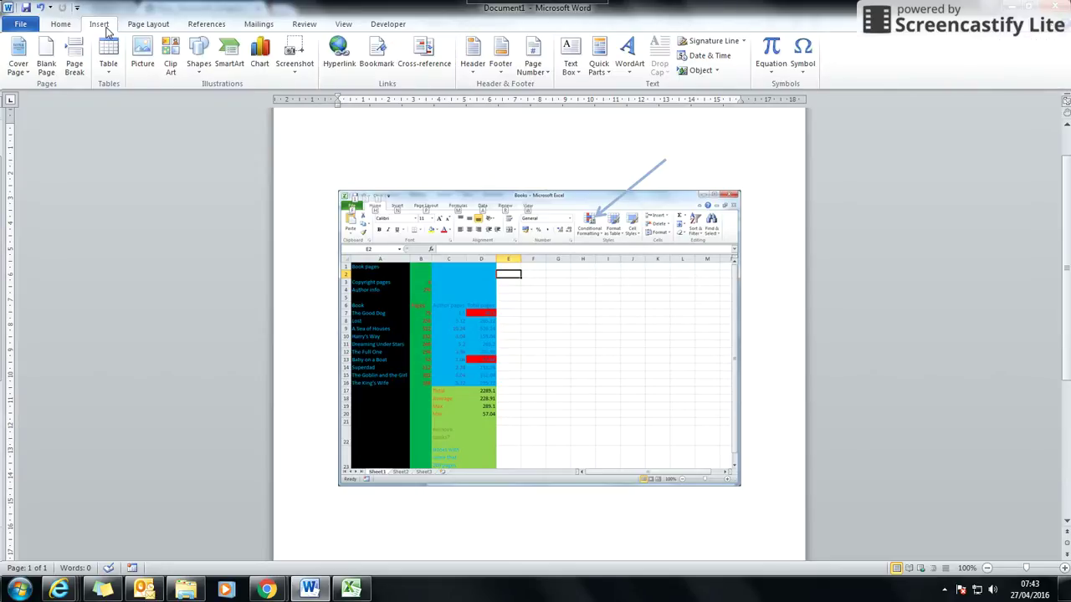
click(201, 66)
click(105, 101)
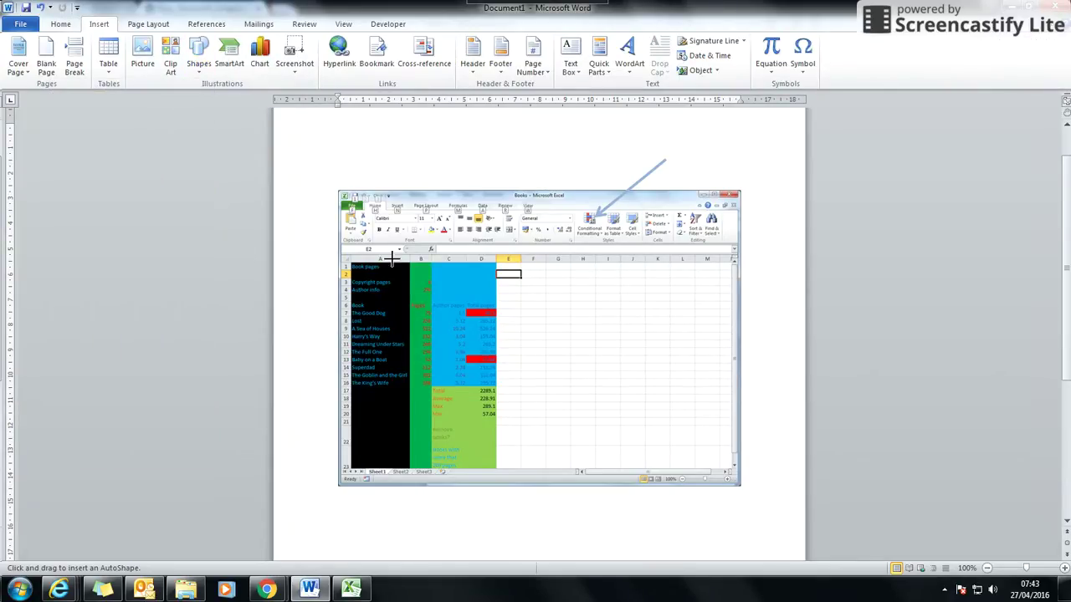
drag(420, 220, 451, 239)
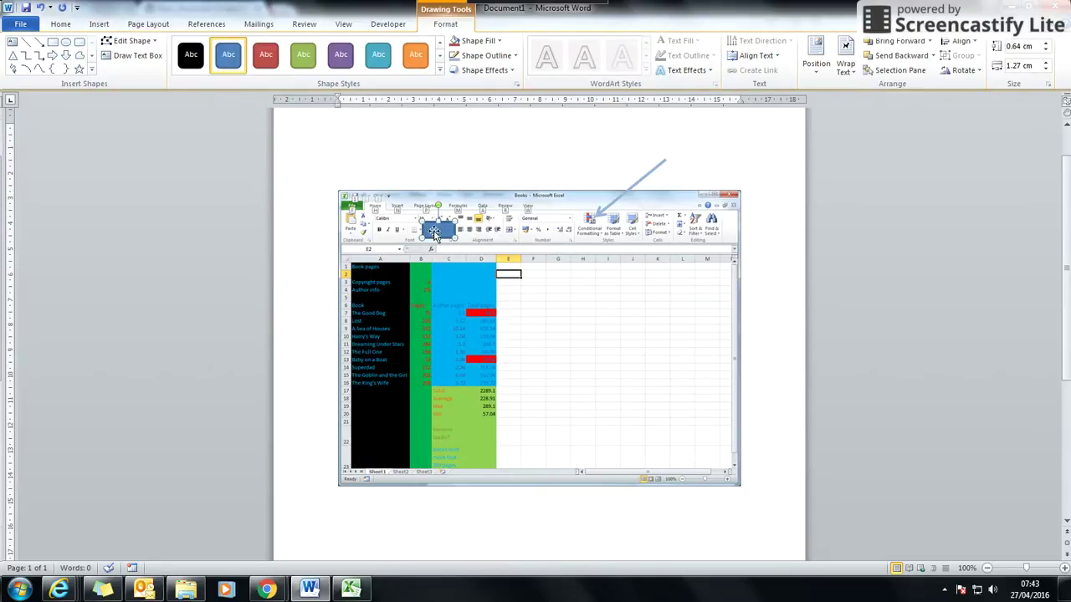
- Remove the rectangle's fill so only its outline frames the colour buttons, and deselect it
click(498, 41)
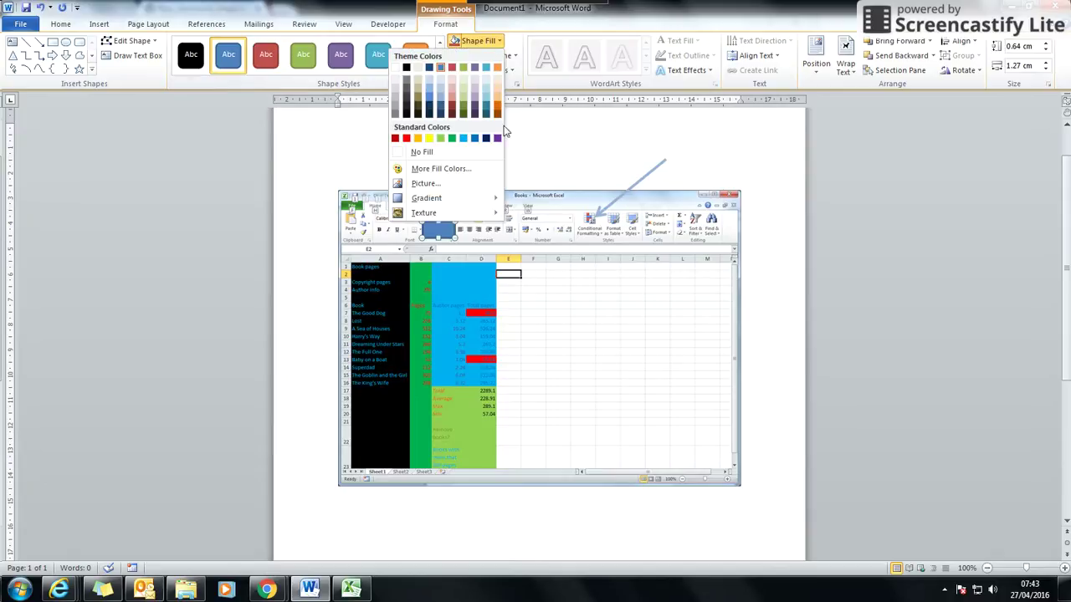
click(420, 152)
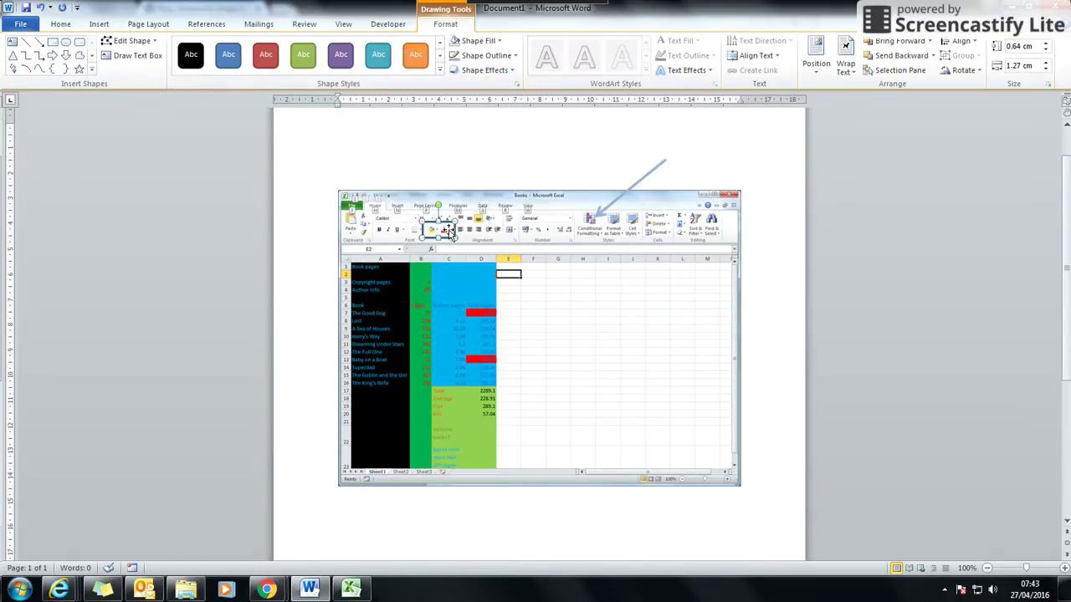
click(477, 144)
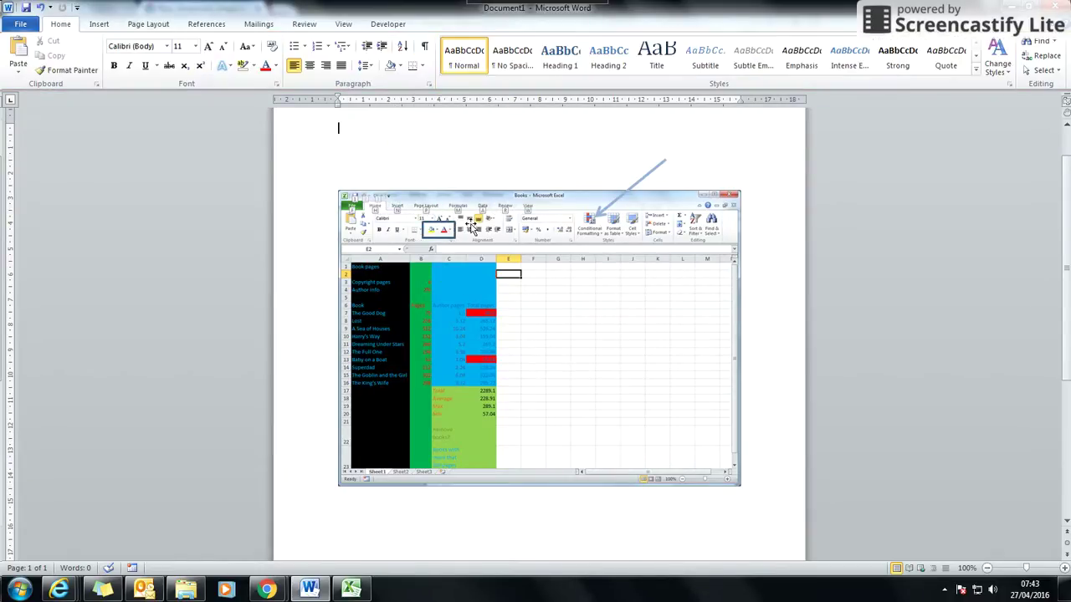
- Examine the picture style, colour and text wrapping options available for the Excel screenshot
click(619, 285)
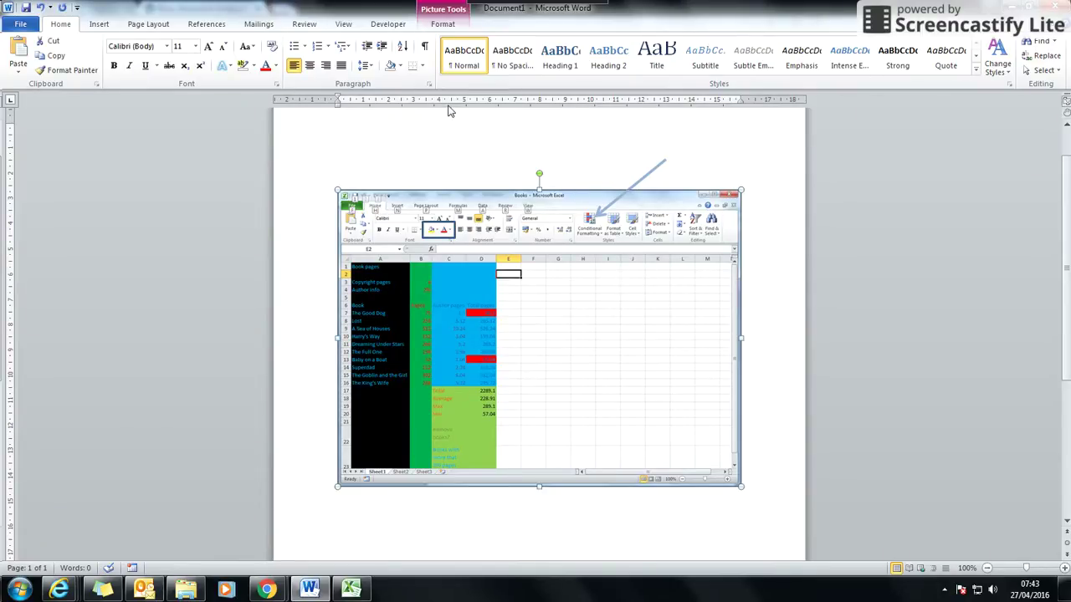
click(450, 27)
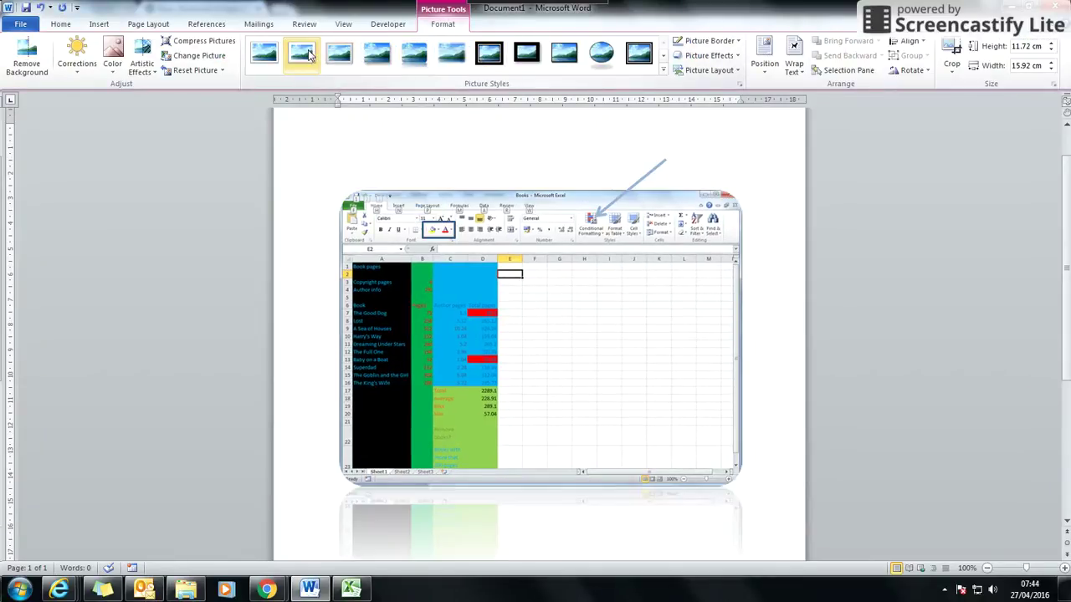
click(110, 67)
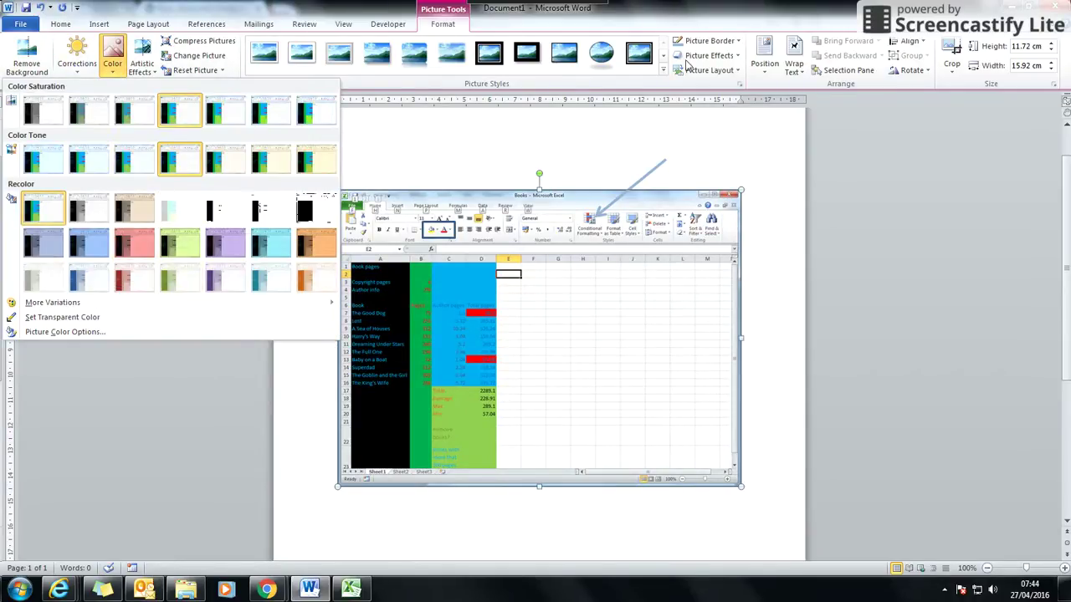
click(736, 139)
click(795, 67)
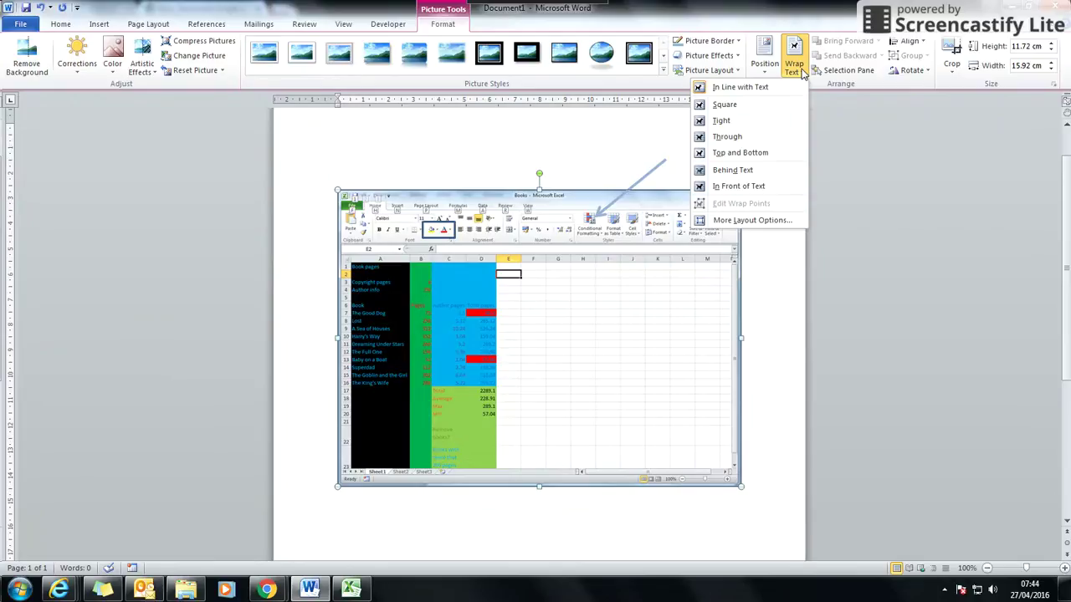
click(854, 167)
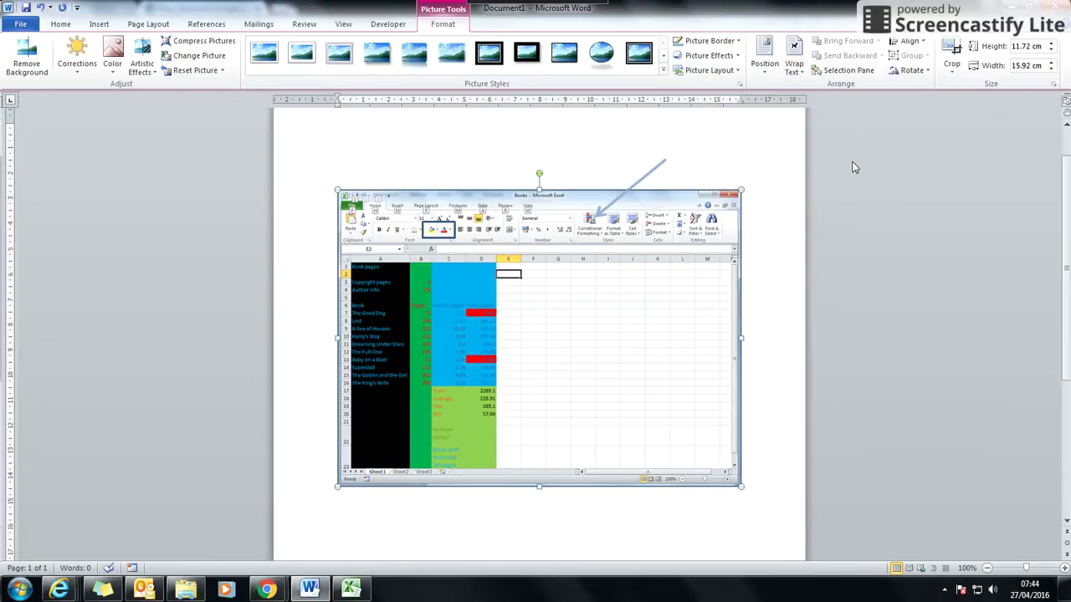